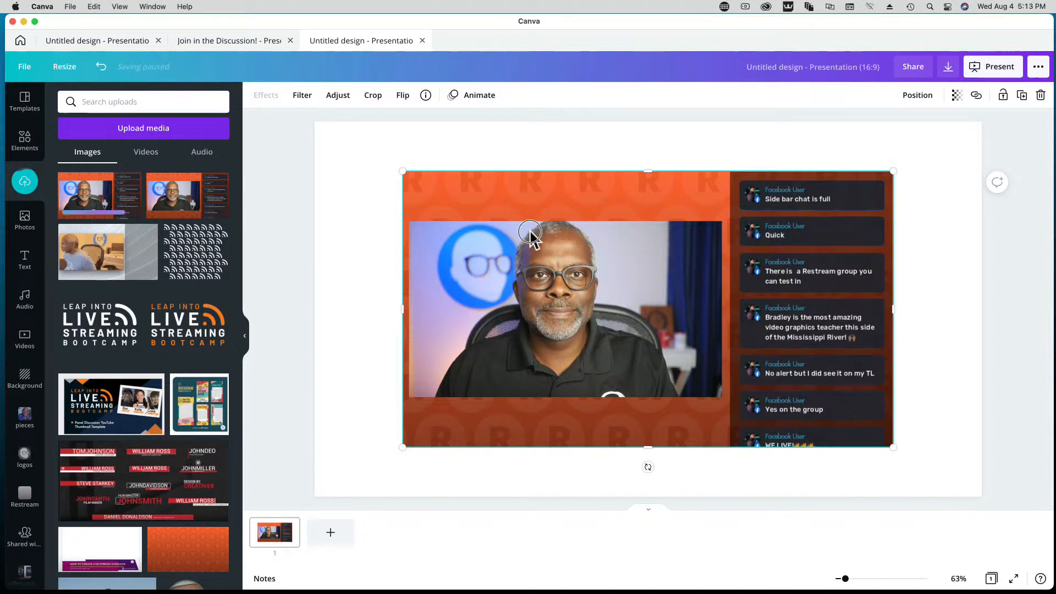
Step: Align the layout screenshot with the page's upper-left corner, scale it to fill the page, and lock it
drag(531, 236, 478, 203)
mouse_move(627, 320)
mouse_down()
mouse_move(615, 314)
mouse_move(623, 319)
mouse_up()
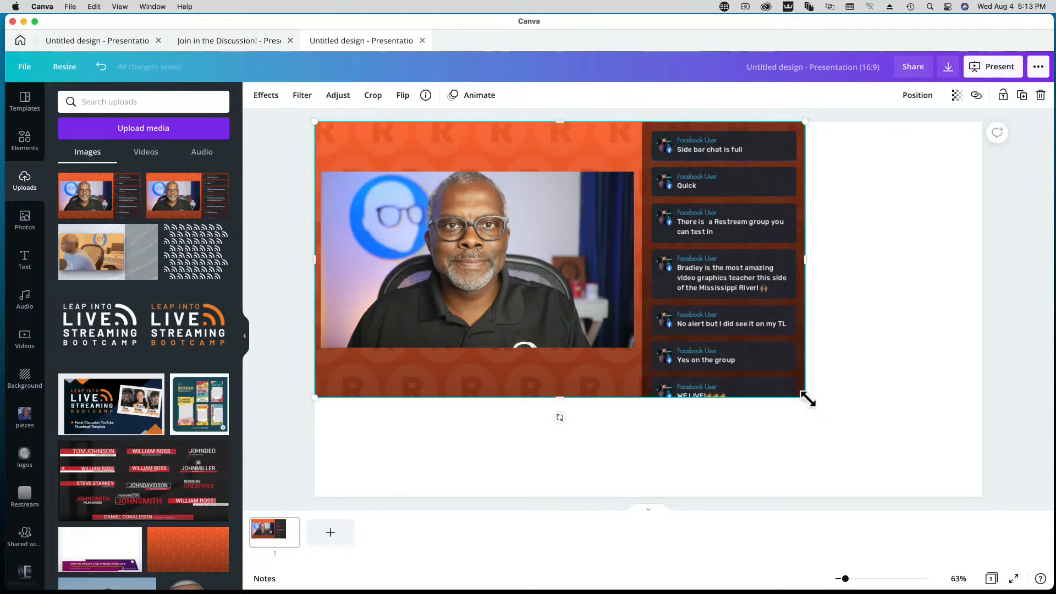
drag(807, 400, 982, 495)
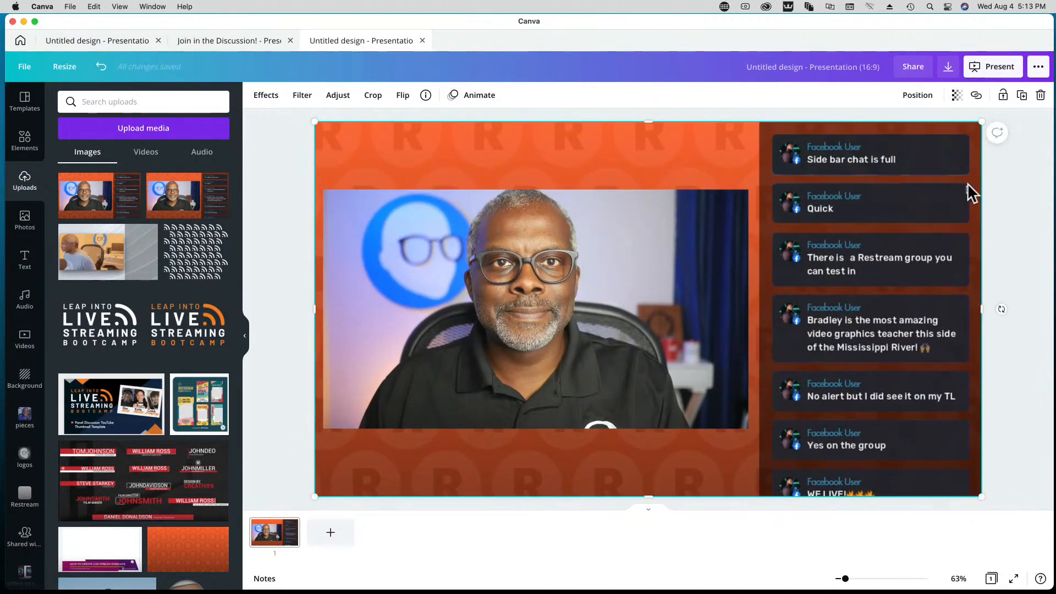
click(1003, 96)
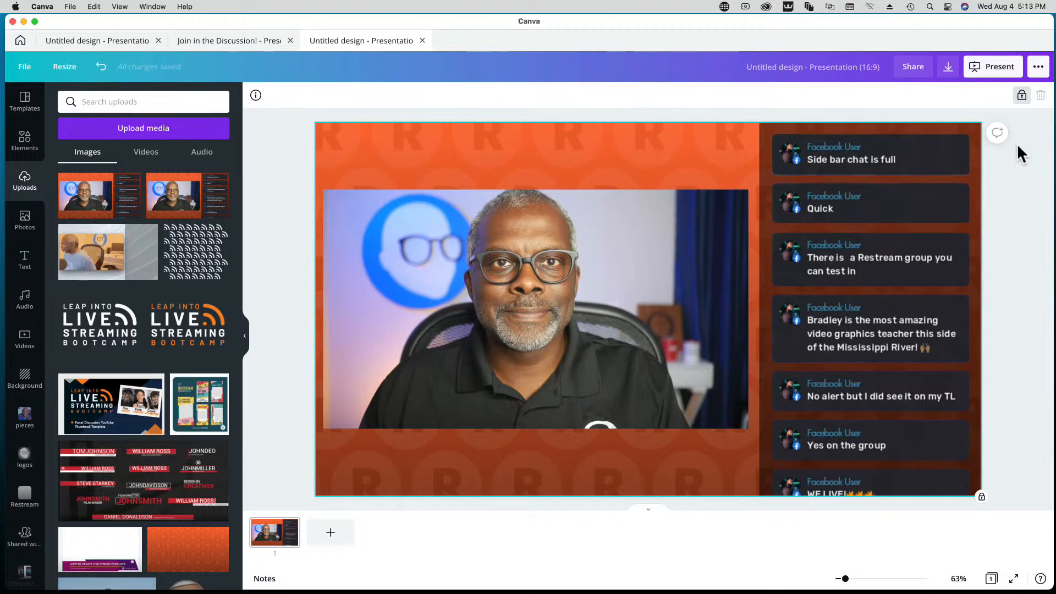
Step: Insert the recently used Rectangular Speech Bubble Shape on the page
click(25, 140)
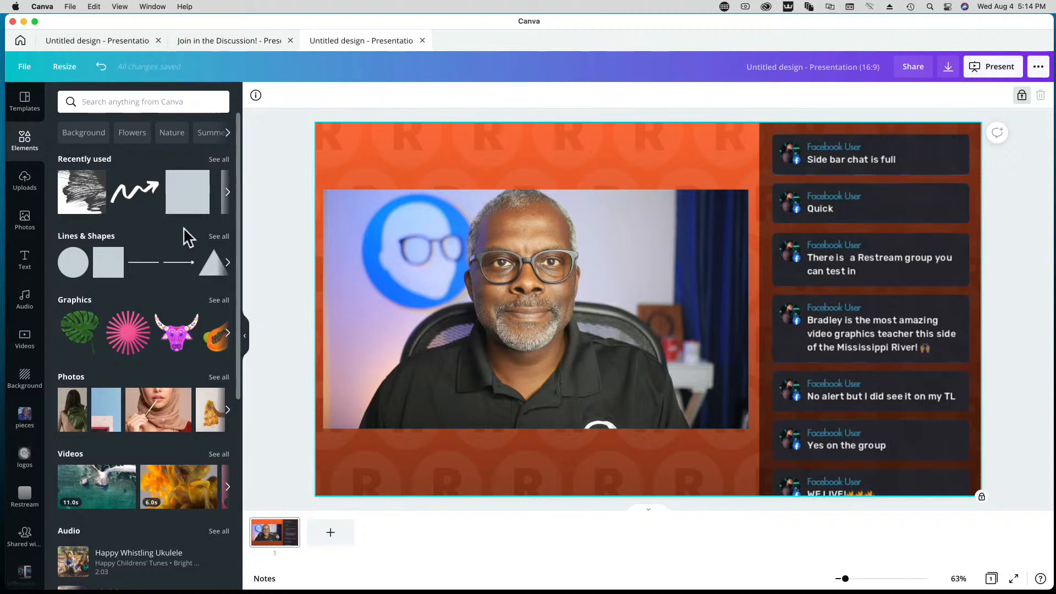
click(228, 192)
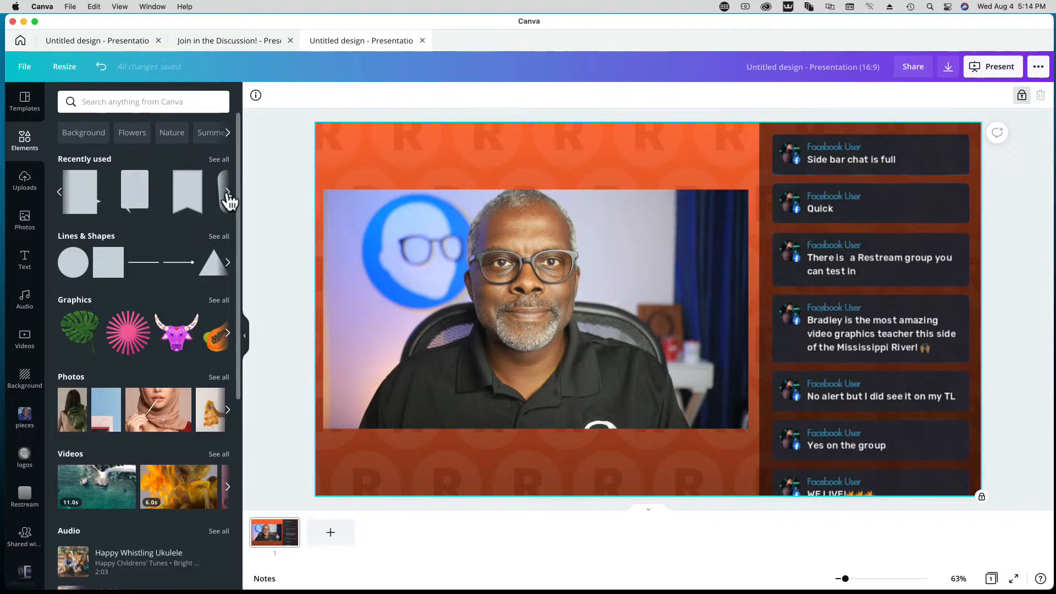
click(97, 182)
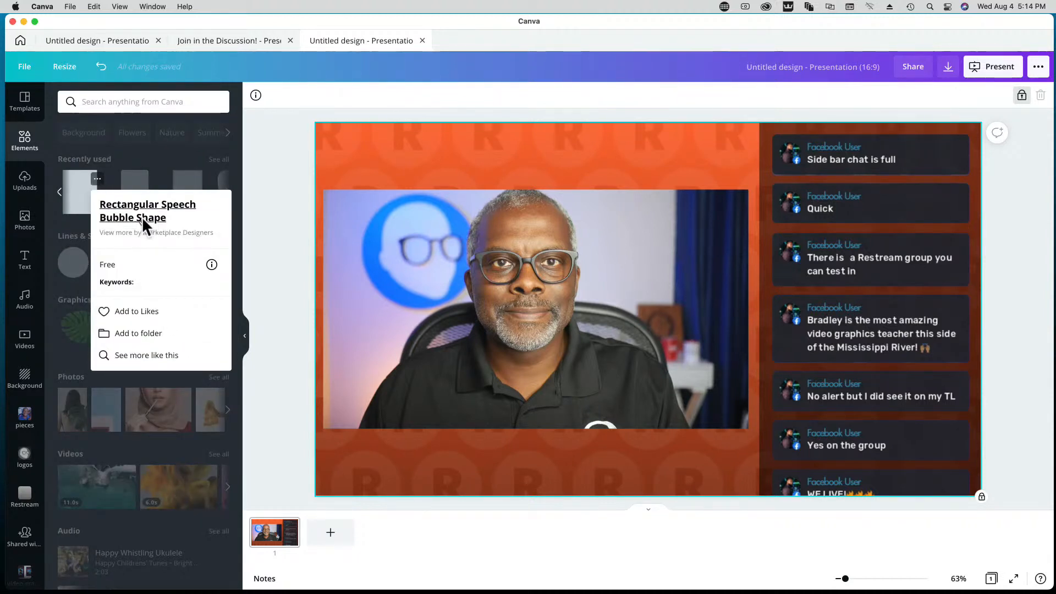
click(78, 205)
click(78, 205)
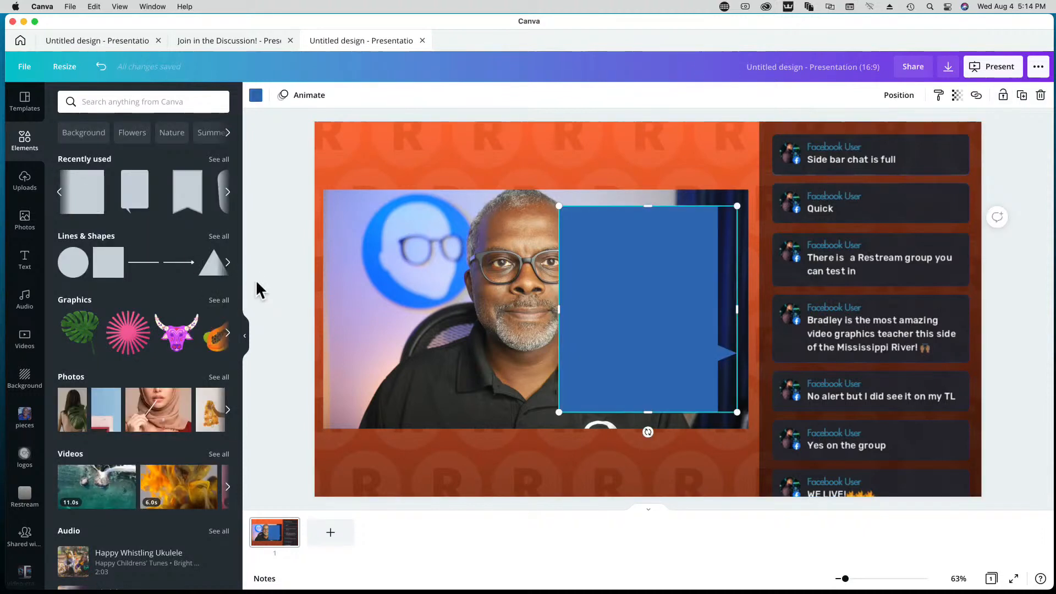
Step: Rotate the speech bubble 180° so its tail points left, and stretch it over the screenshot's chat column
drag(656, 328, 822, 263)
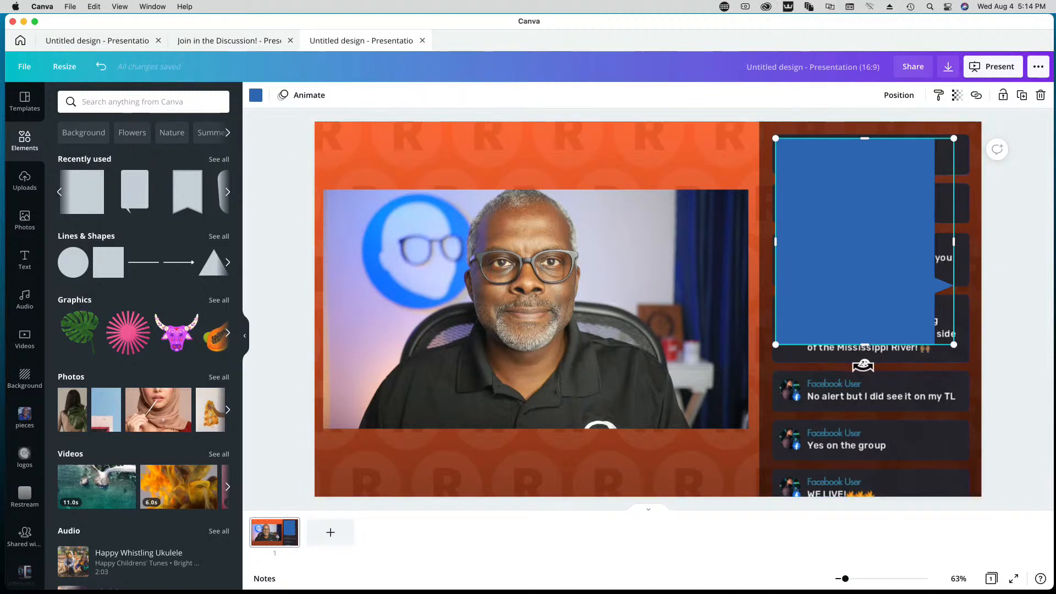
drag(863, 365, 867, 154)
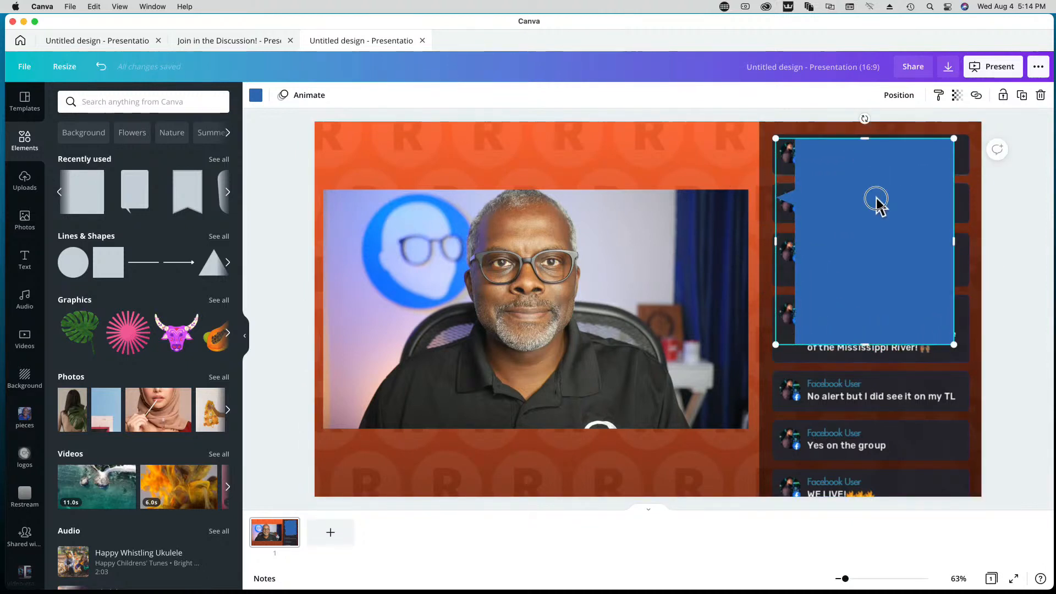
drag(874, 203, 858, 198)
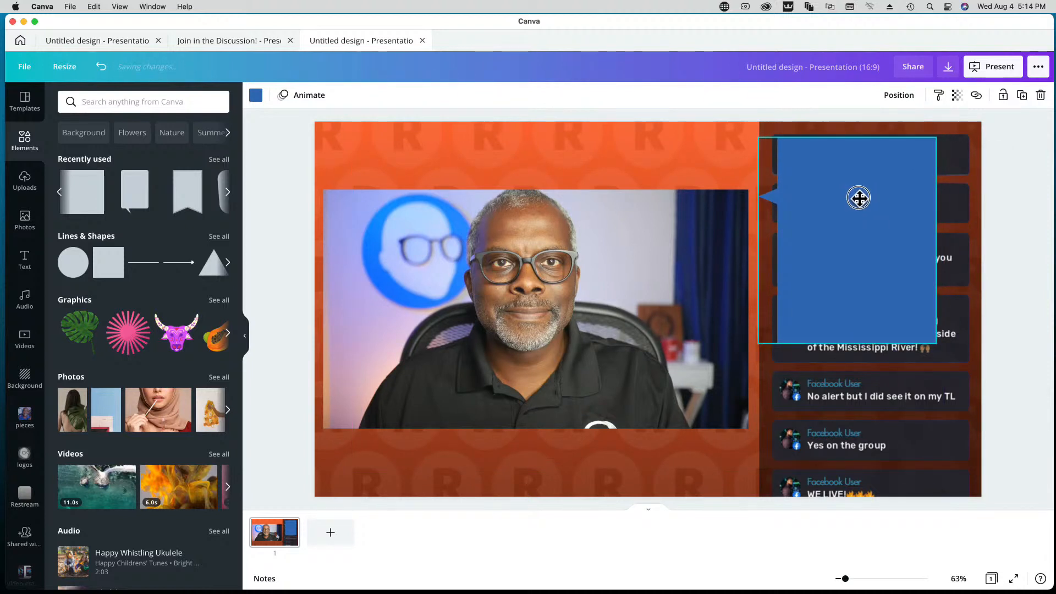
drag(848, 346, 855, 487)
drag(935, 308, 964, 311)
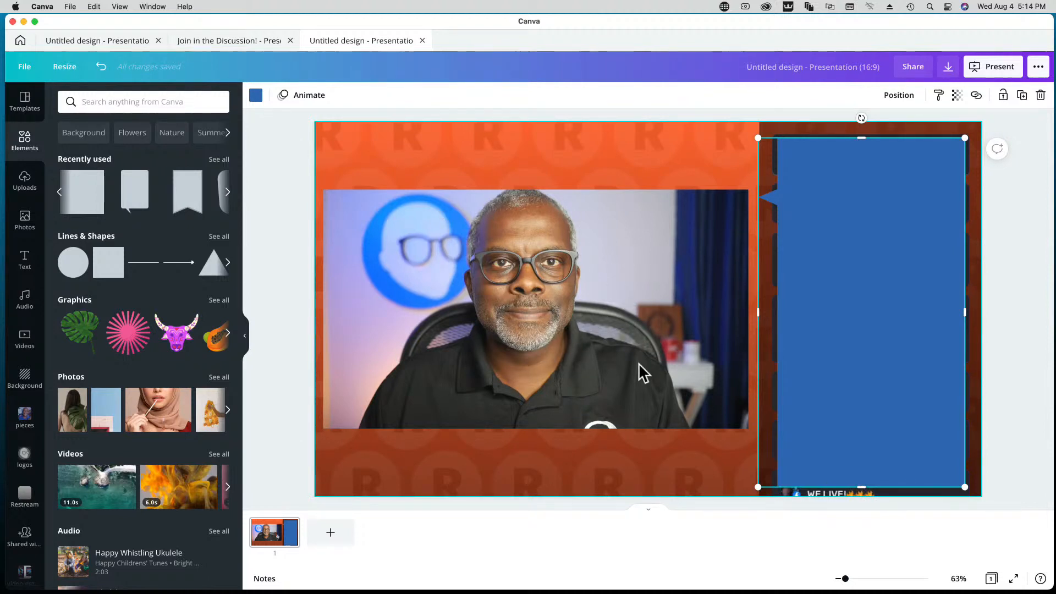
Step: Add a square shape and stretch it into a wide rectangle covering the screenshot's camera area
click(111, 258)
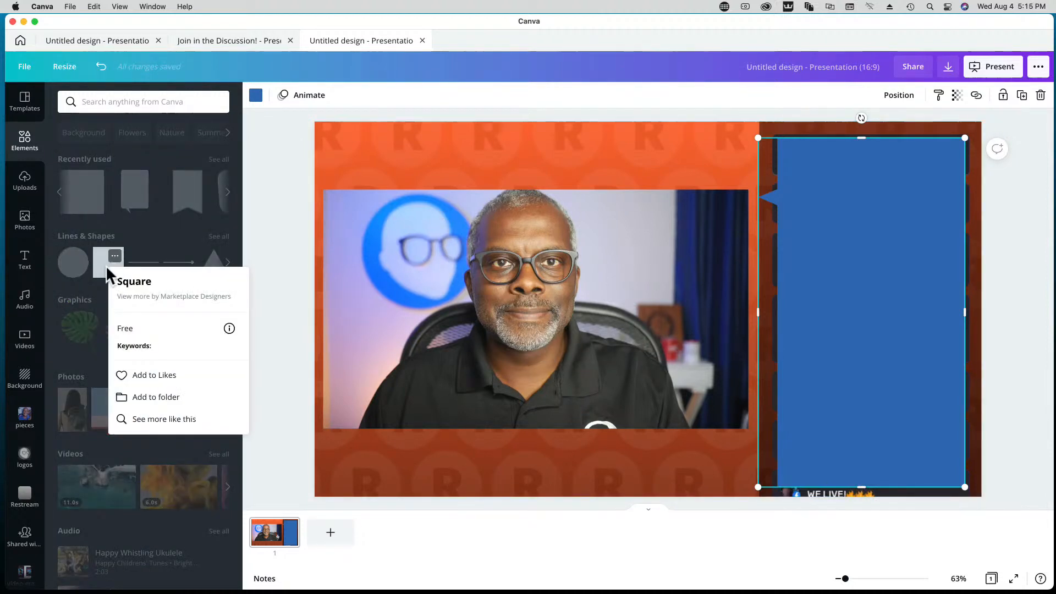
click(108, 265)
click(109, 265)
drag(649, 297, 428, 275)
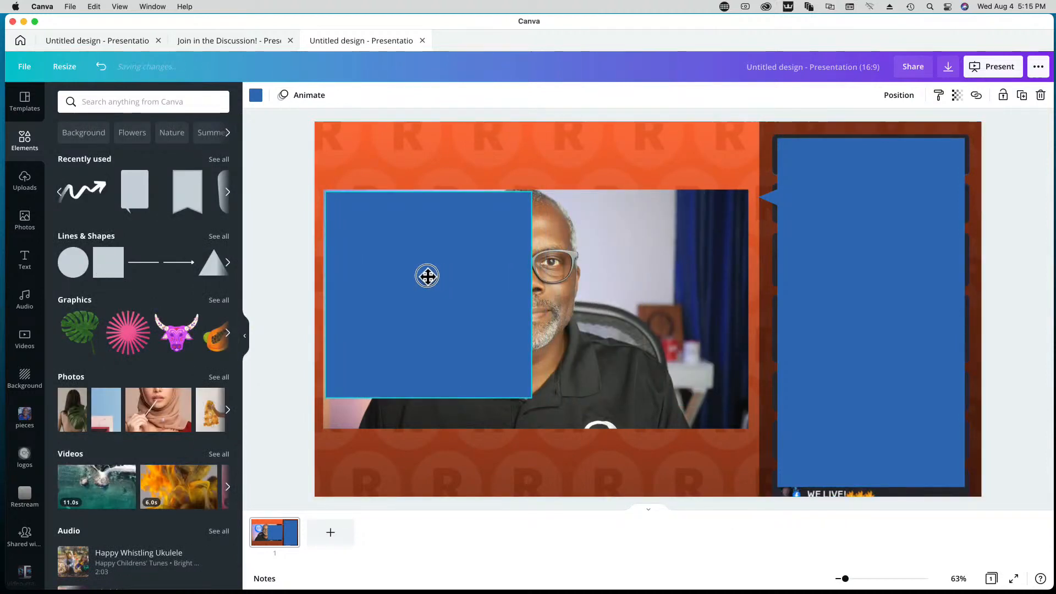
drag(530, 297, 743, 307)
drag(535, 398, 538, 426)
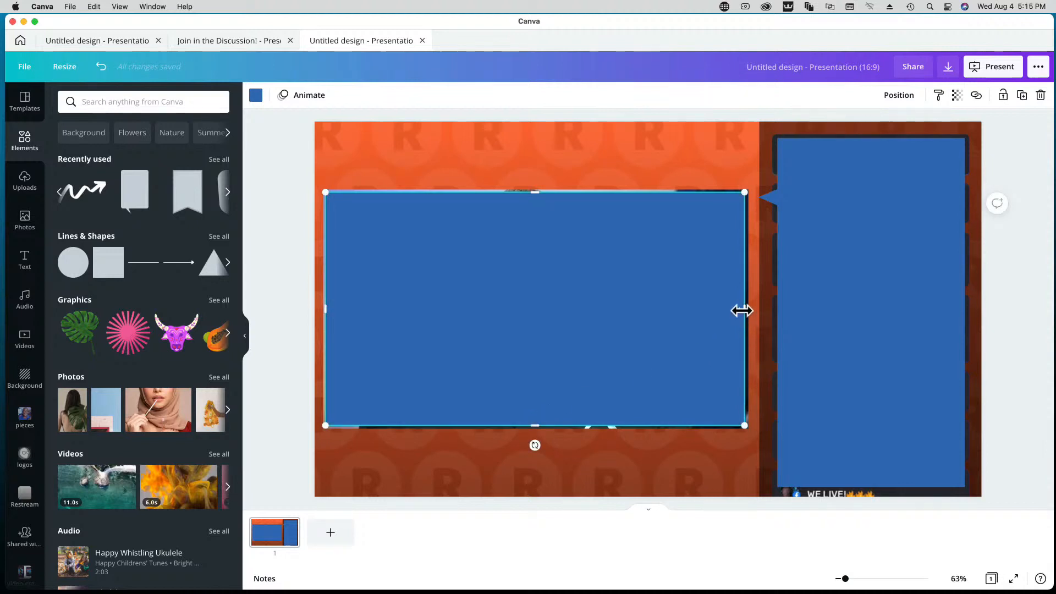
drag(743, 309, 744, 309)
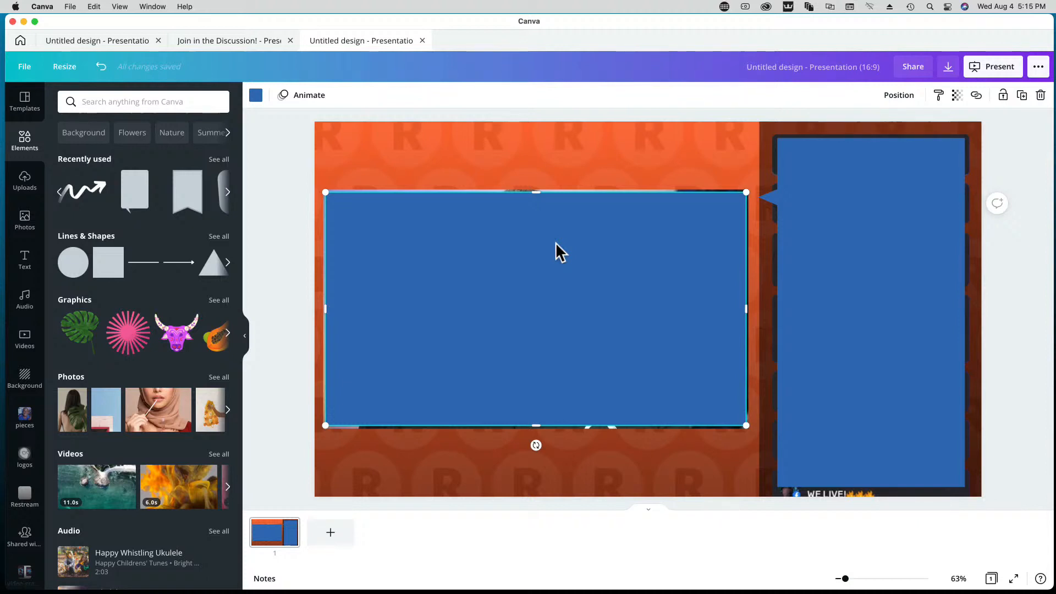
Step: Unlock the layout screenshot behind the blue shapes and delete it
click(639, 147)
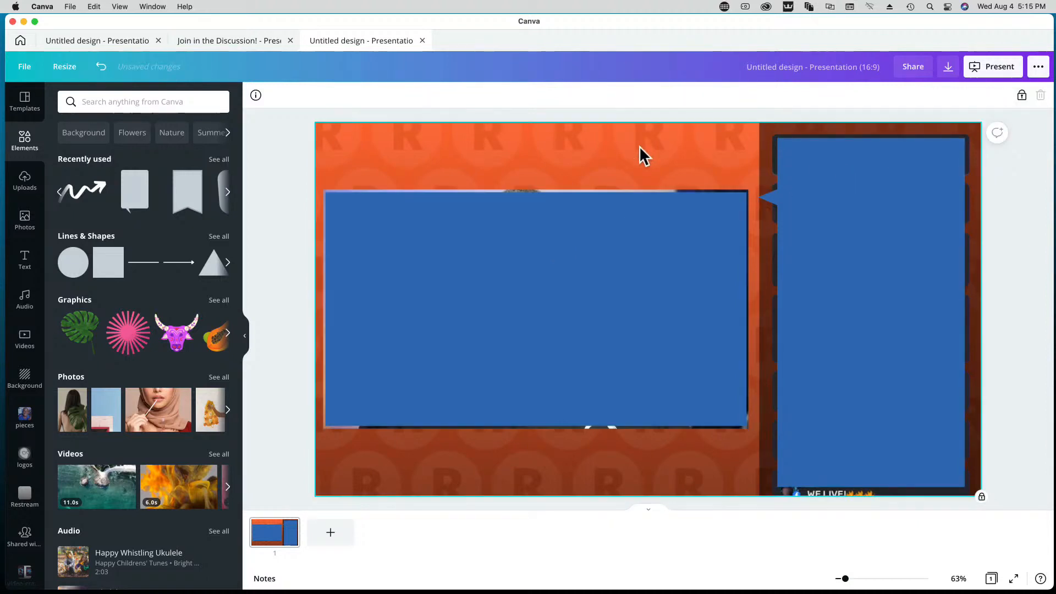
click(1022, 96)
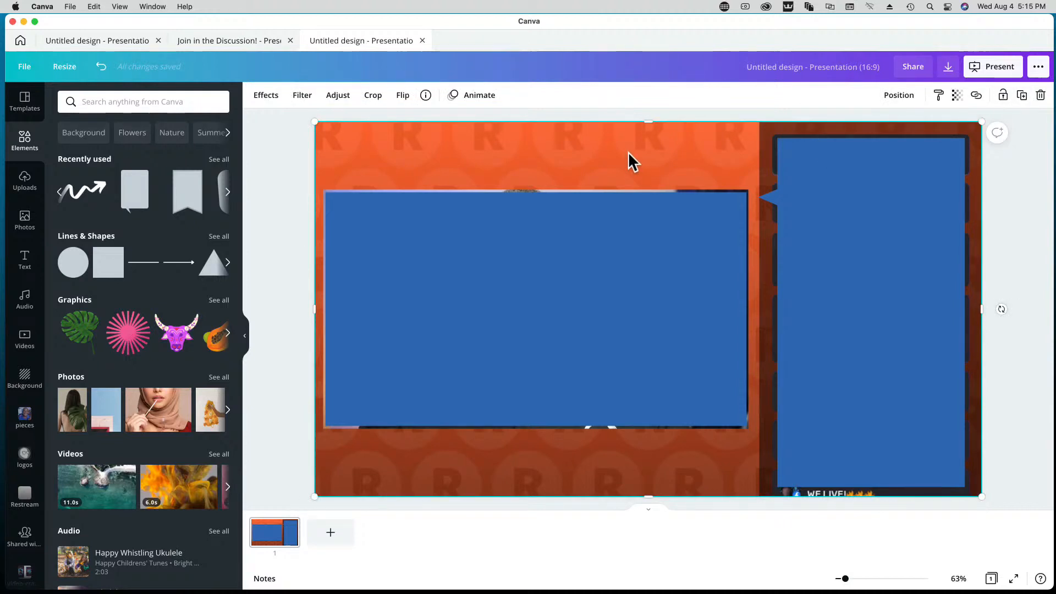
key(Delete)
Step: Add the orange patterned background from the Restream folder and scale it to fill the whole page
click(25, 495)
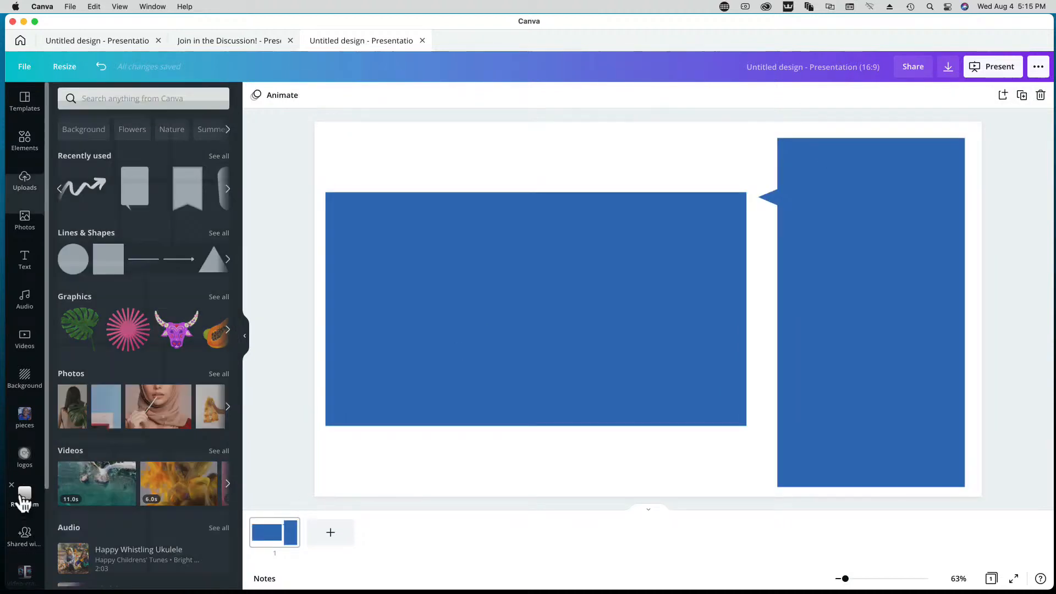
click(94, 438)
drag(572, 286, 480, 231)
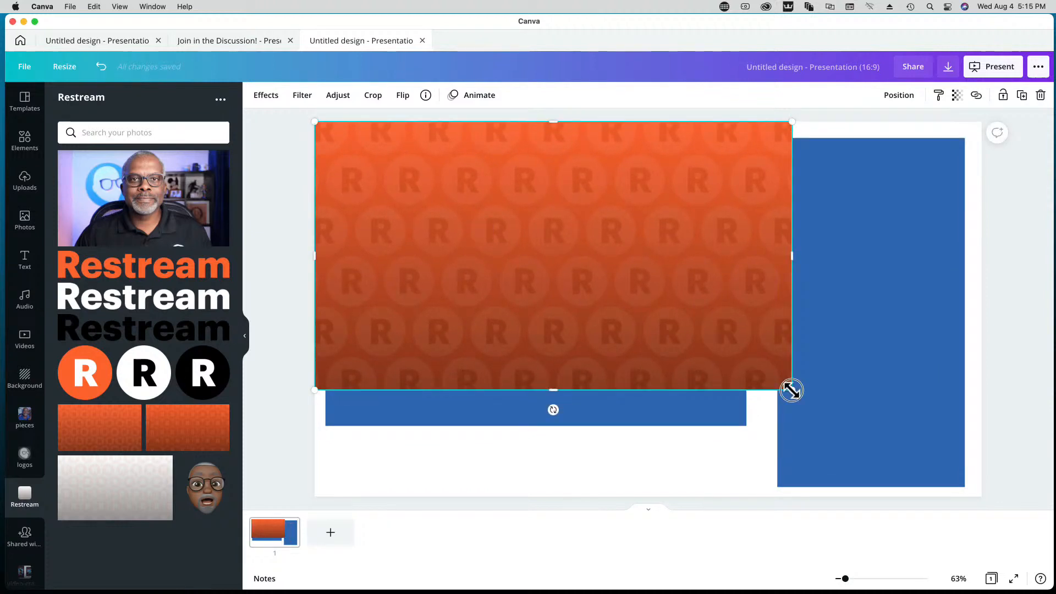
drag(790, 388, 981, 496)
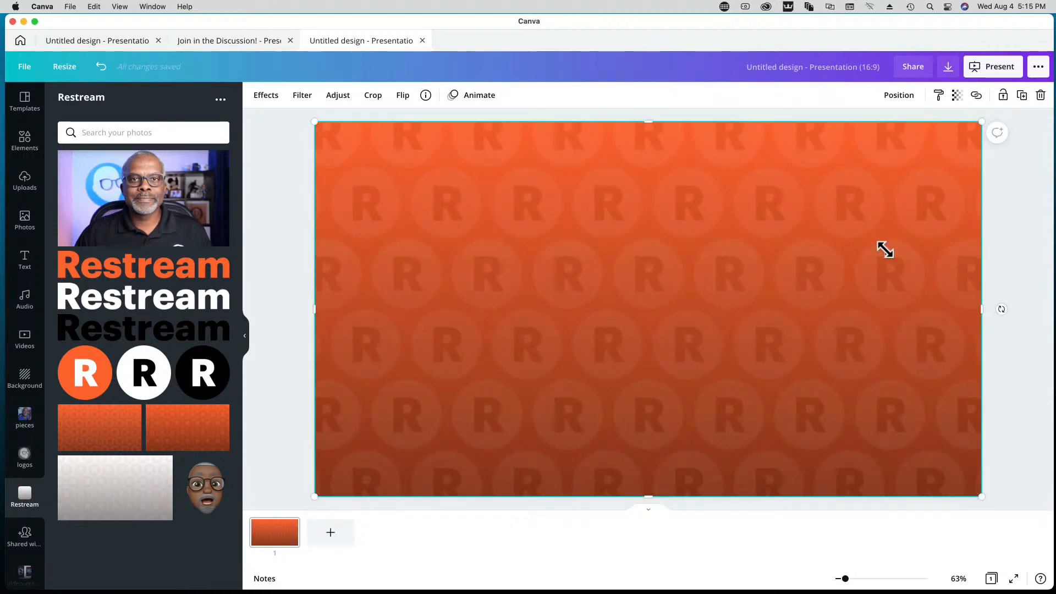
Step: Send the orange background backward behind both blue shapes
click(900, 97)
click(847, 132)
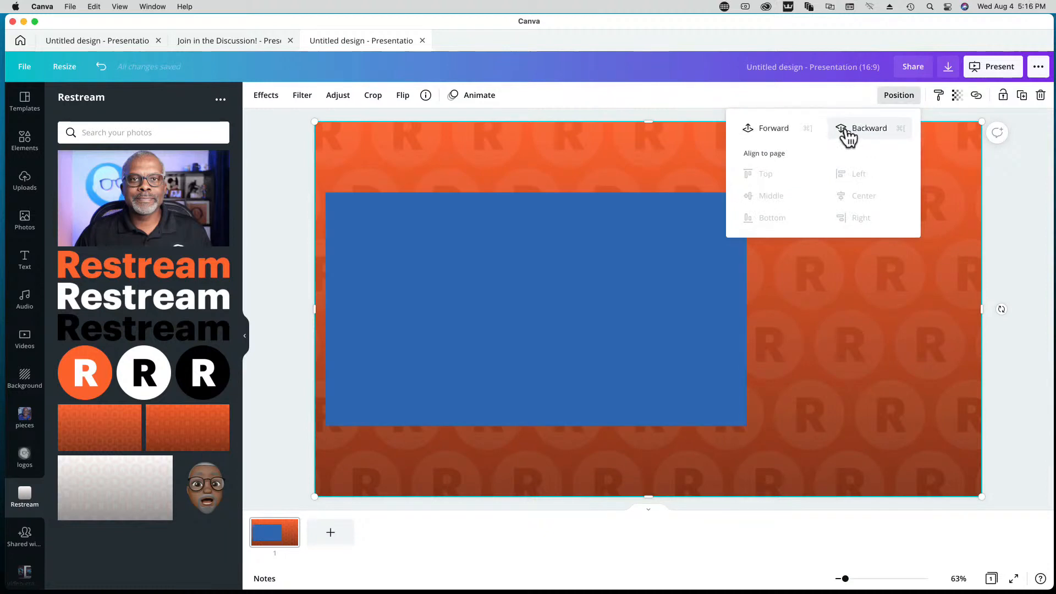
click(853, 132)
click(1042, 244)
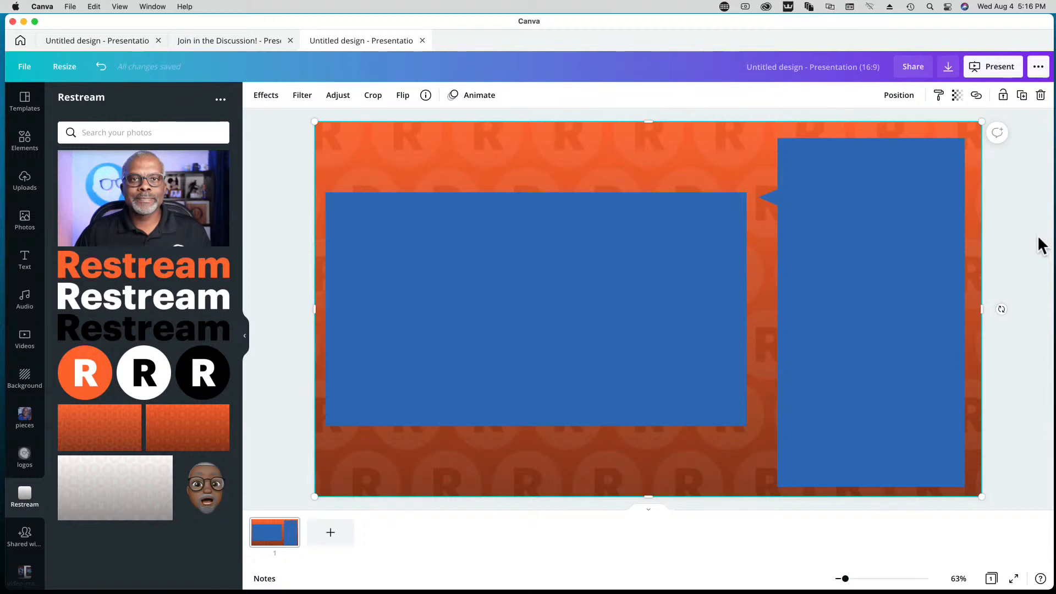
Step: Add a heading reading "Join the Discussion!" and place it below the wide blue rectangle
click(25, 264)
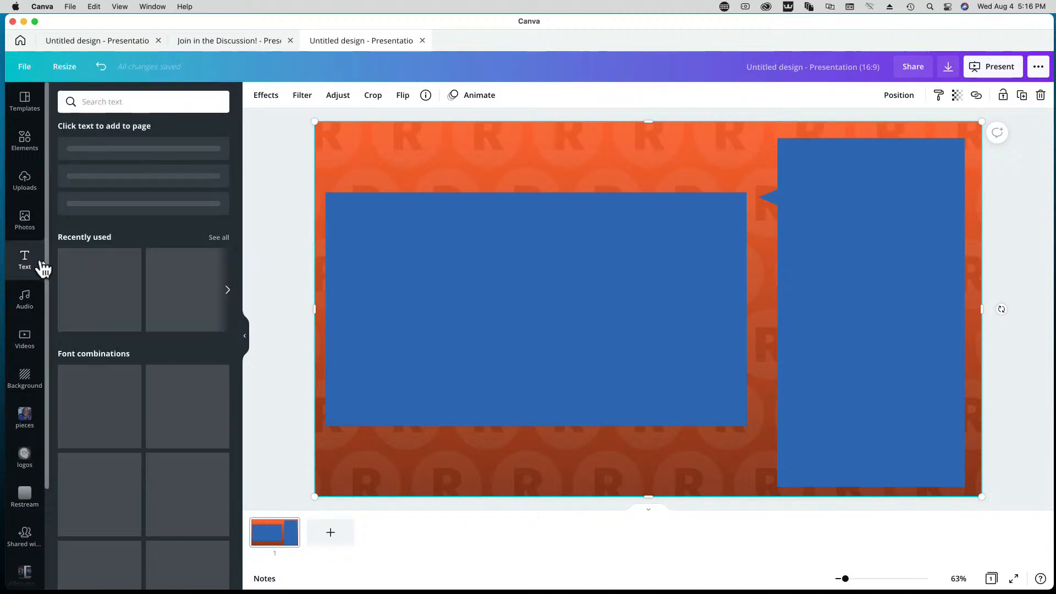
key(t)
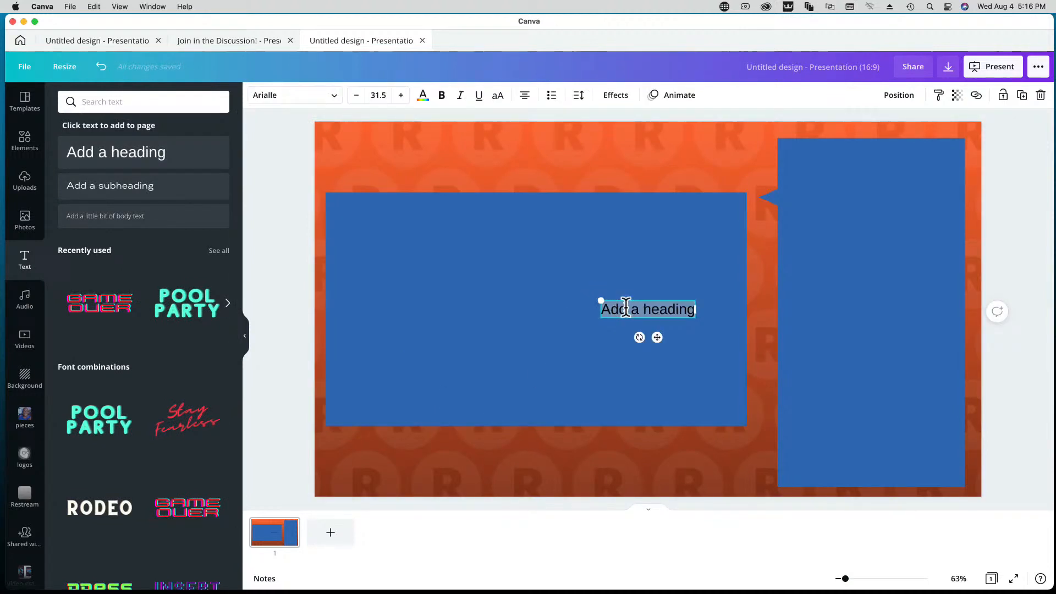
text(Join the Discu)
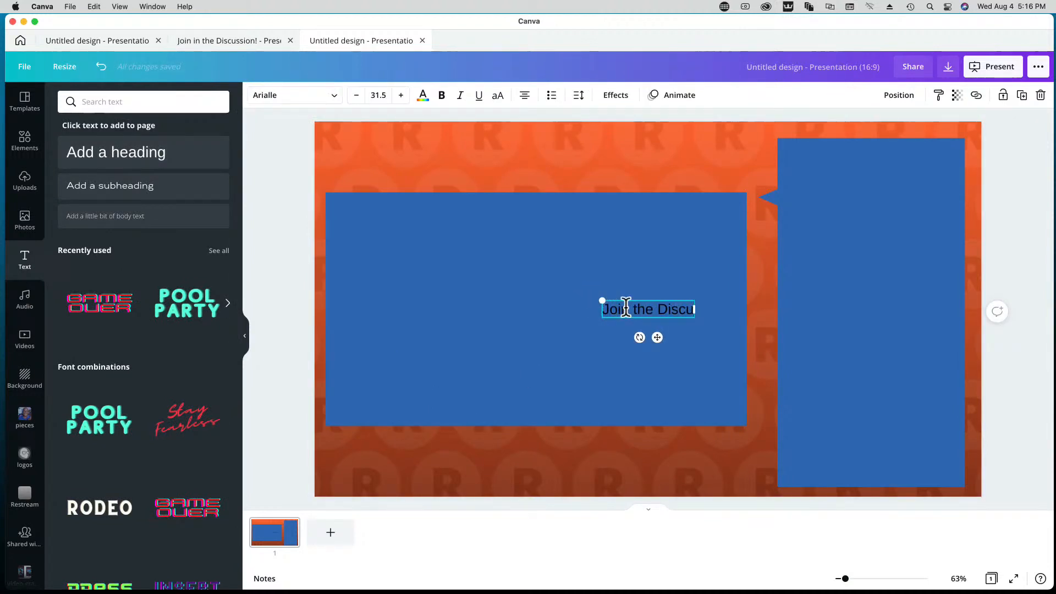
text(ssion!)
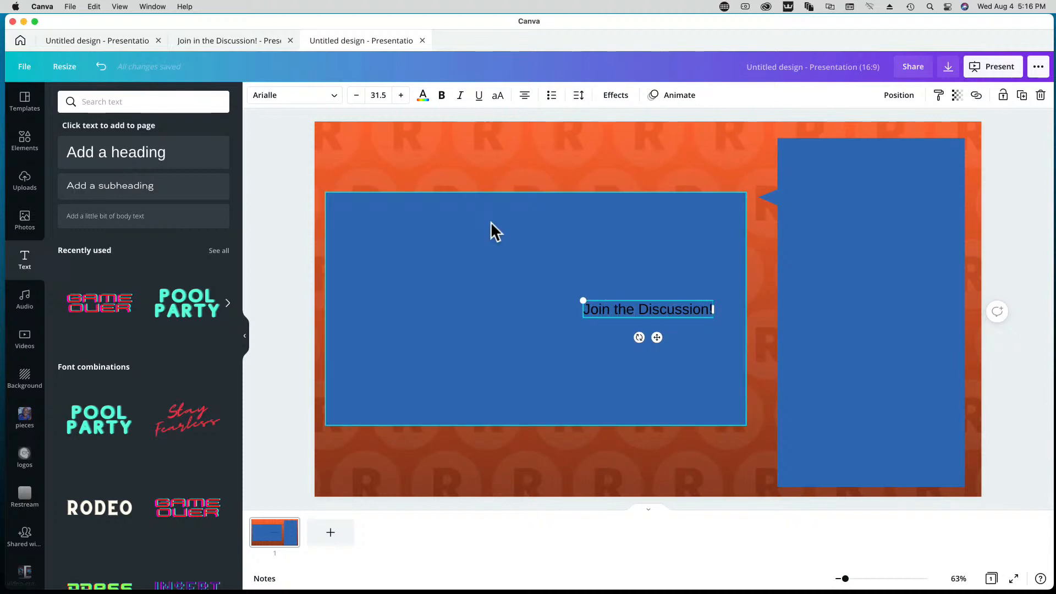
drag(632, 318, 517, 465)
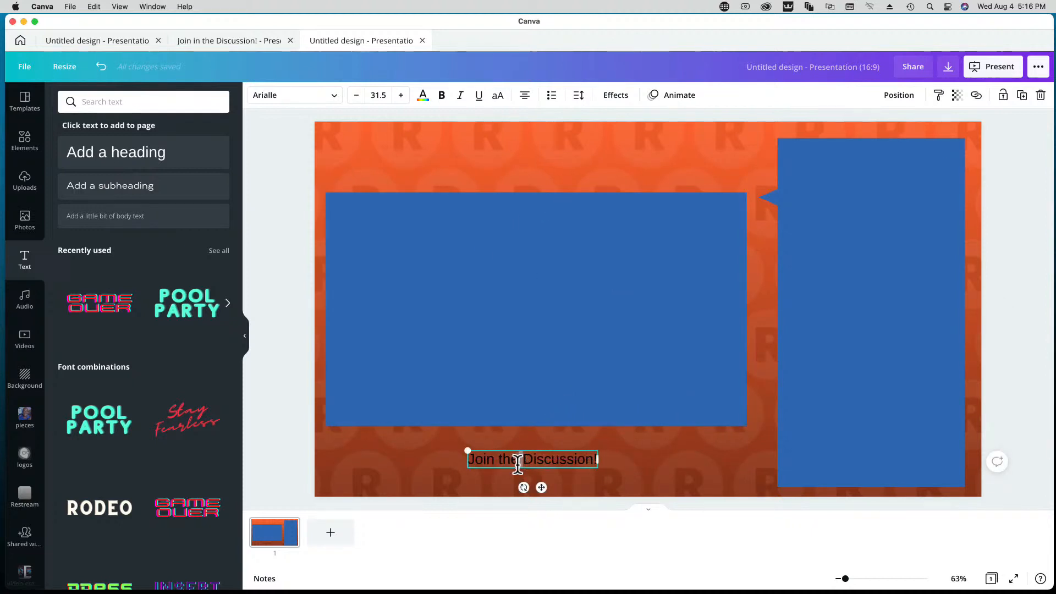
Step: Set the "Join the Discussion!" heading to font size 65 and make it bold
double_click(513, 458)
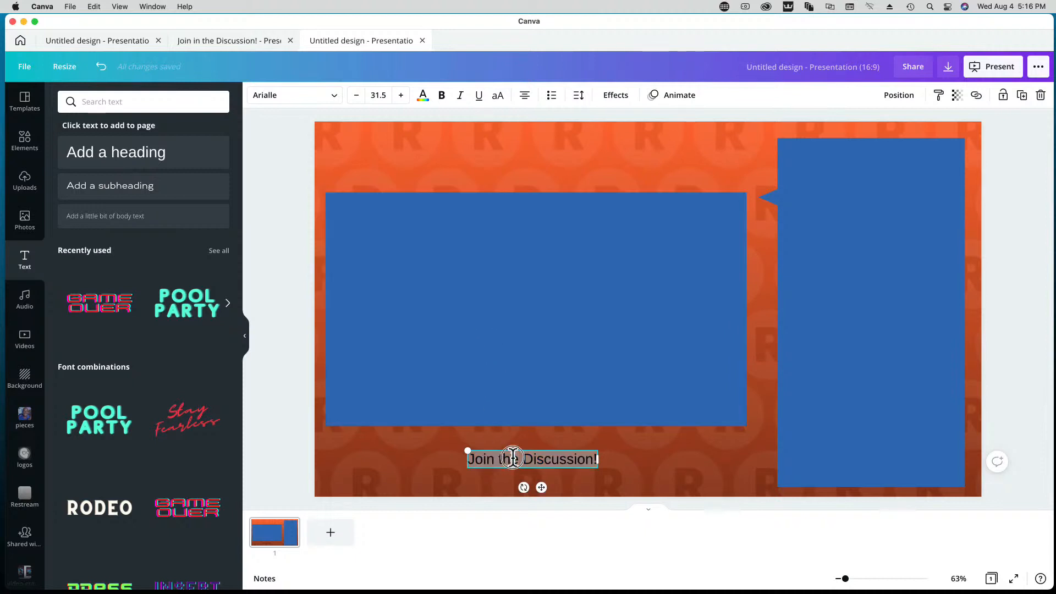
click(379, 95)
text(64)
key(Return)
click(441, 95)
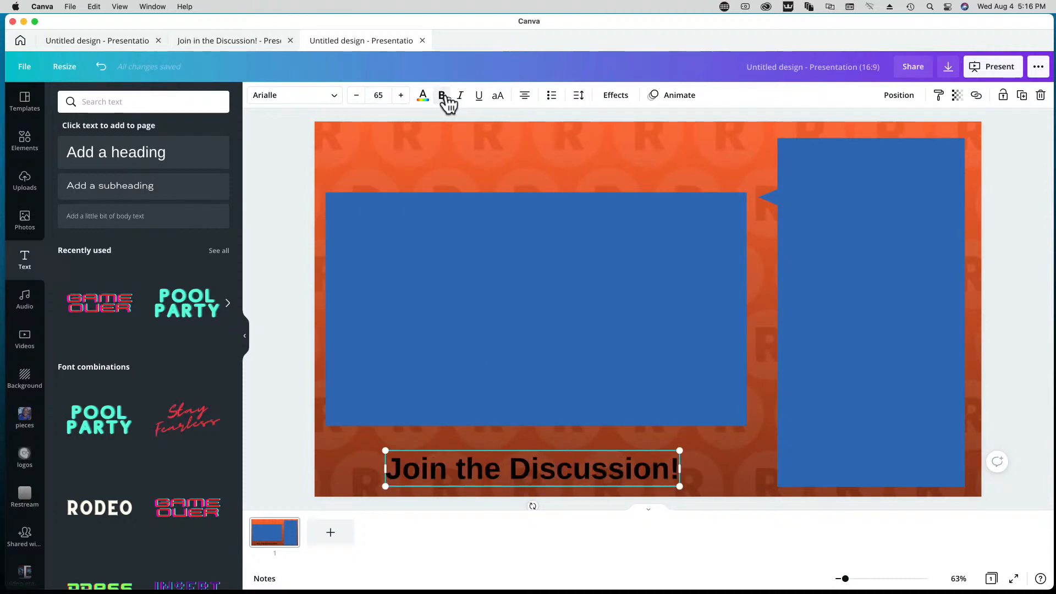
Step: Change the heading's font to Alegreya Sans SC Bold and its size to 72
click(332, 98)
click(124, 195)
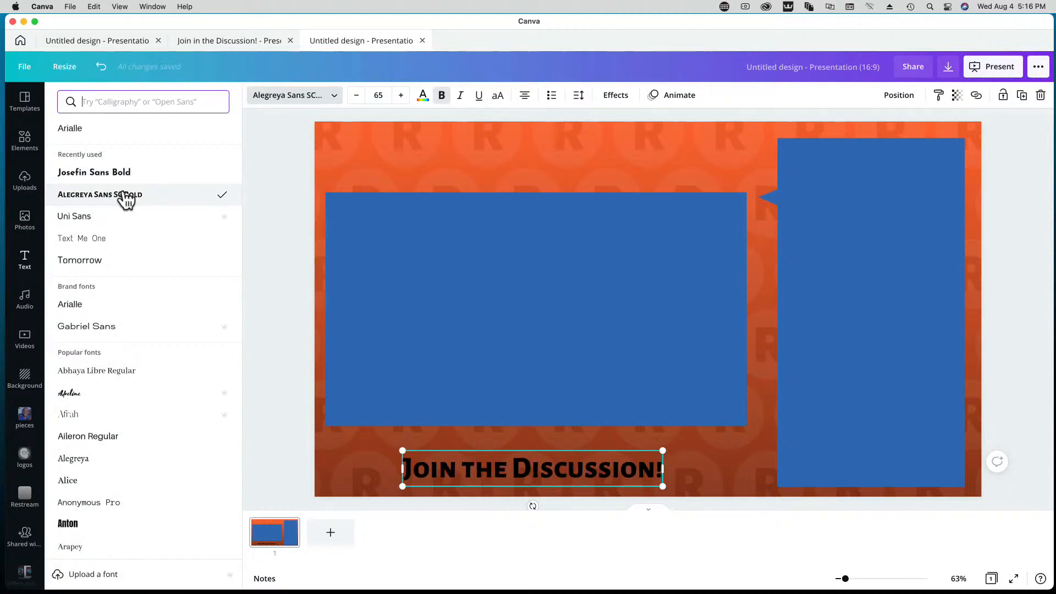
click(401, 95)
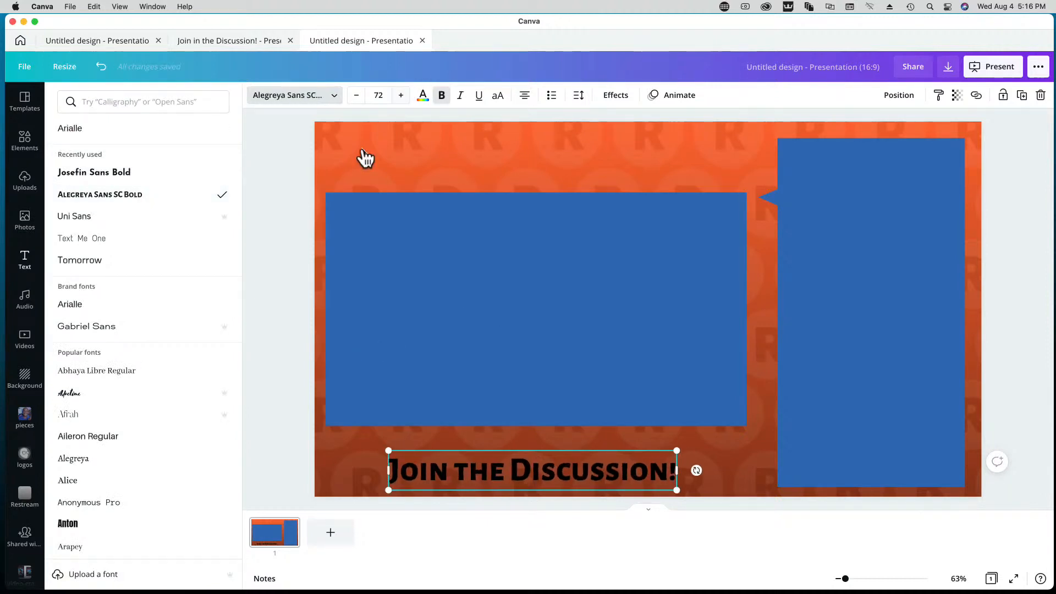
Step: Shift the "Join the Discussion!" heading slightly up and to the right beneath the wide blue rectangle
click(441, 446)
click(374, 464)
click(494, 447)
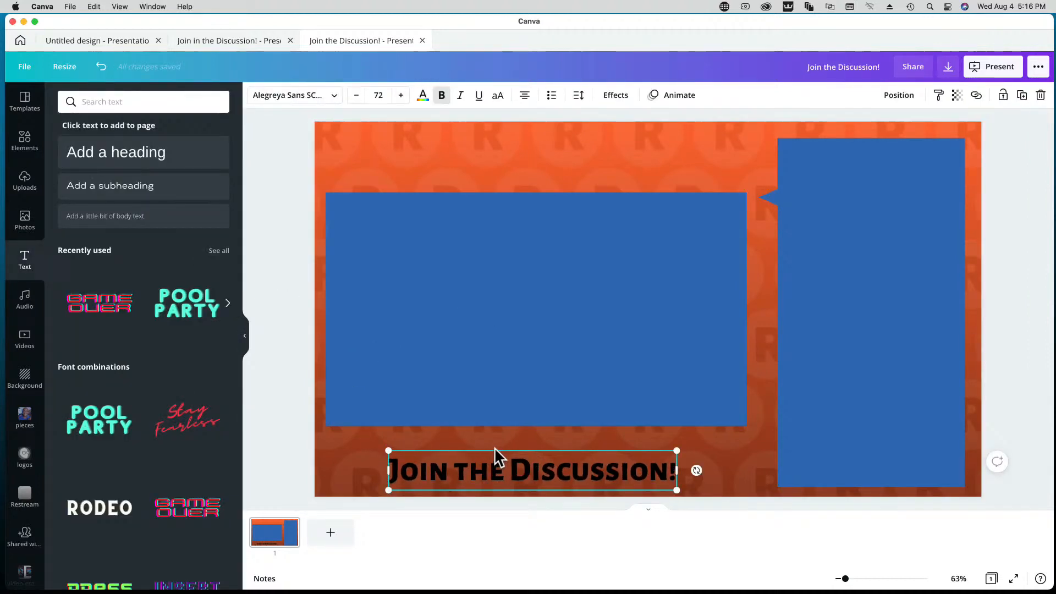
drag(585, 469, 608, 464)
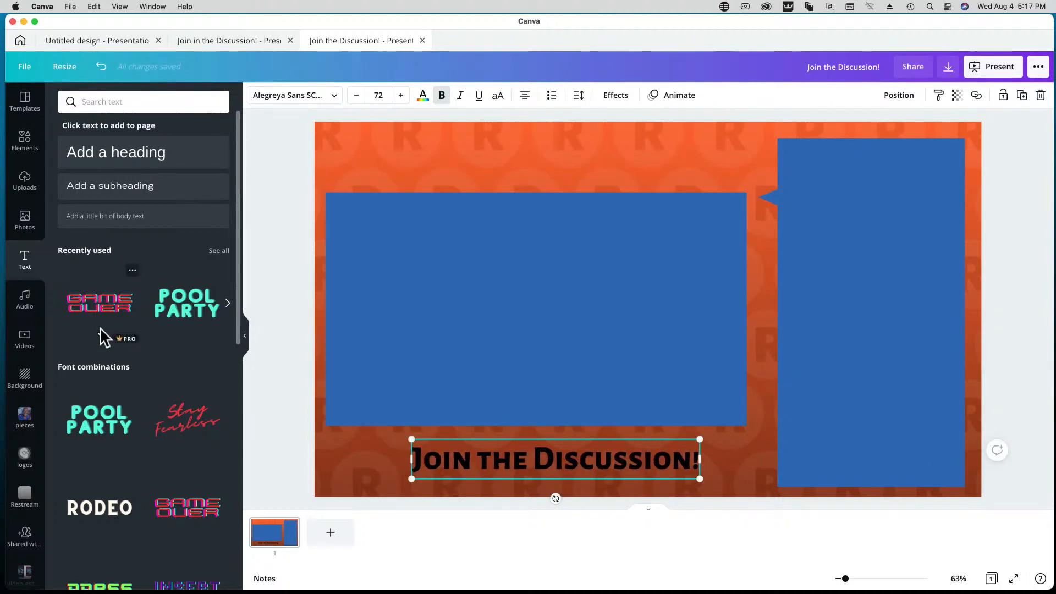
Step: Search the elements for "arrow" and add the white zigzag arrow to the page
click(26, 147)
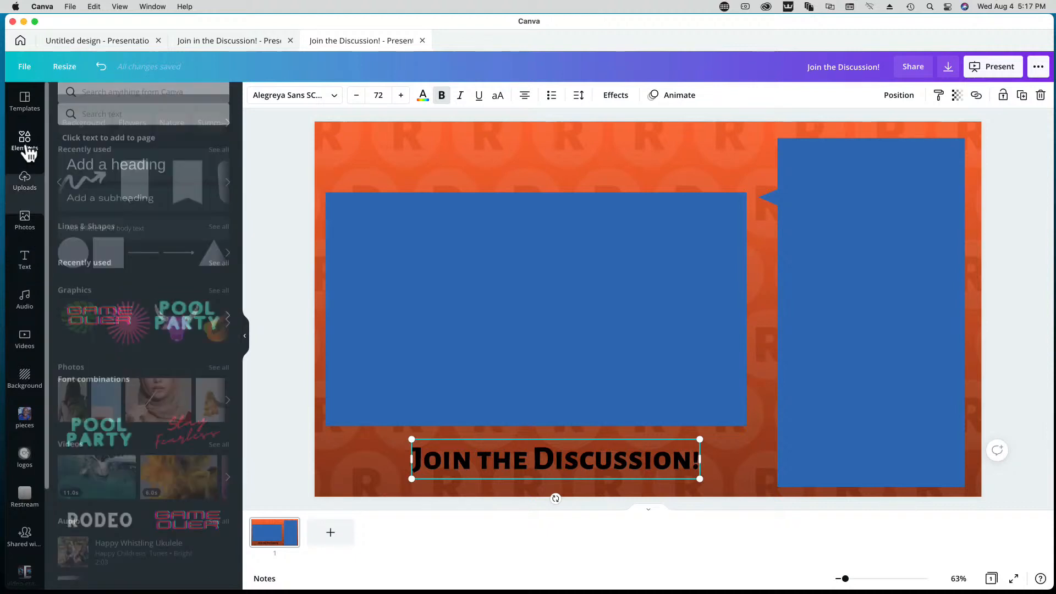
click(117, 101)
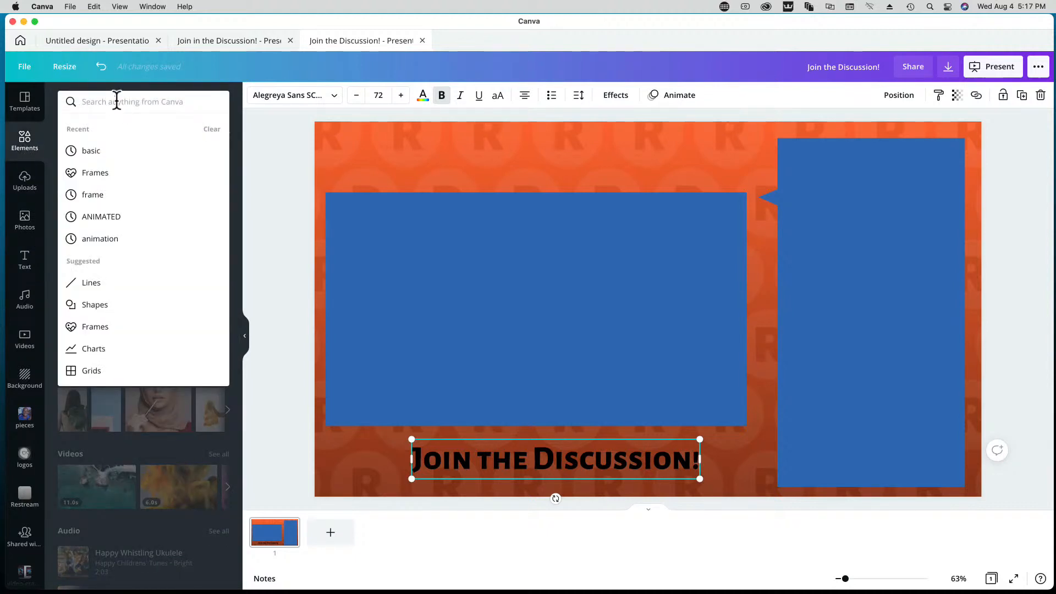
text(arr)
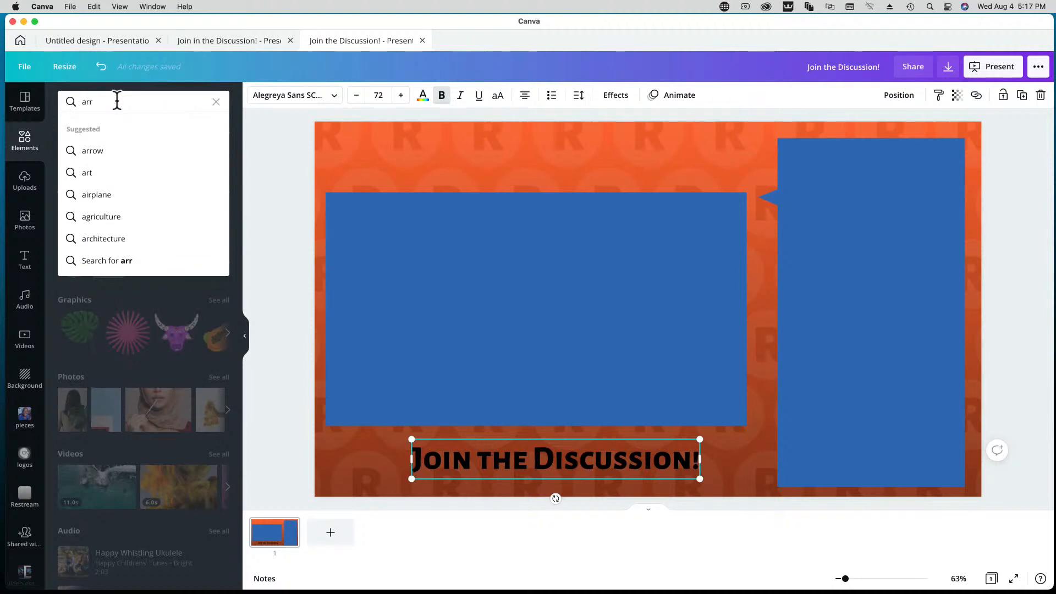
text(ow)
key(Return)
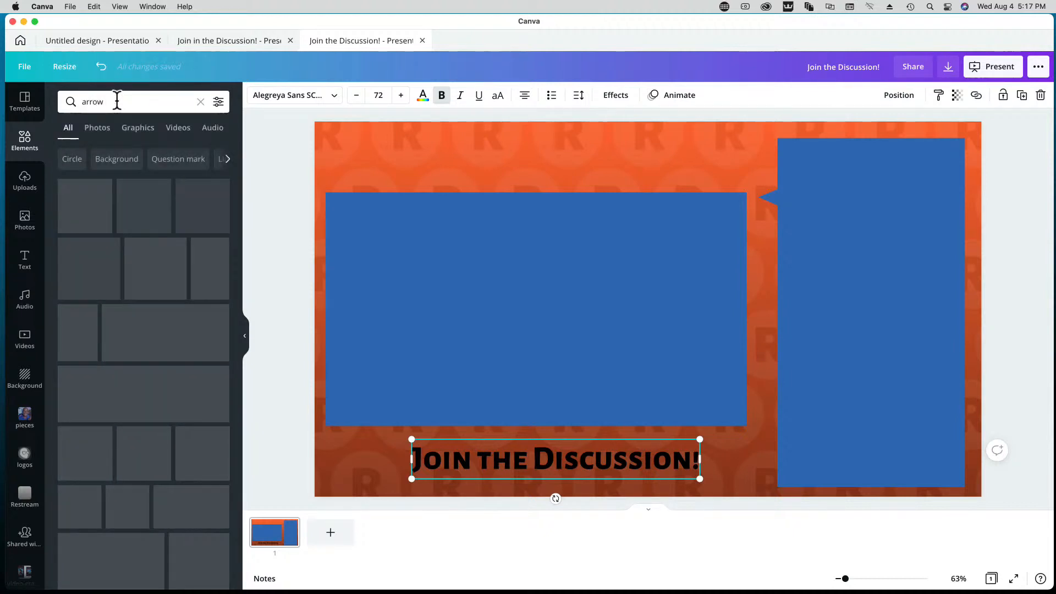
scroll(130, 302, down, 5)
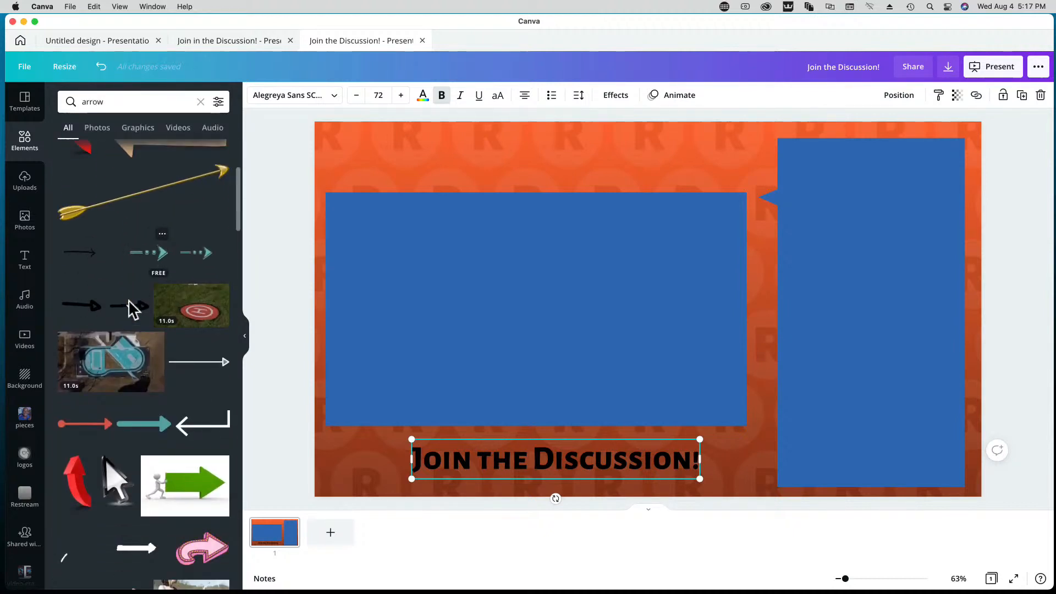
scroll(130, 310, down, 4)
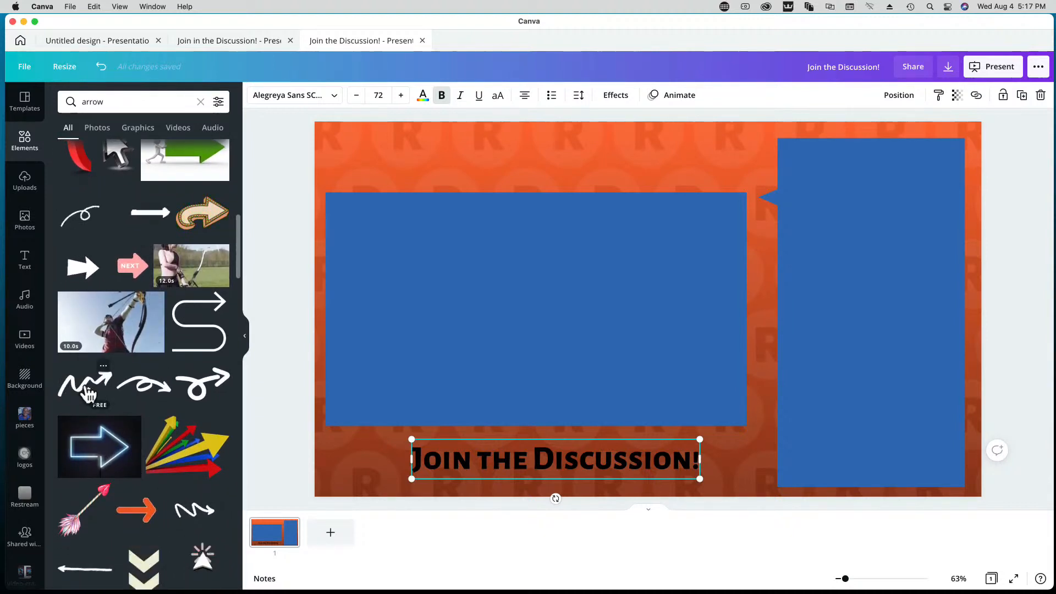
click(87, 392)
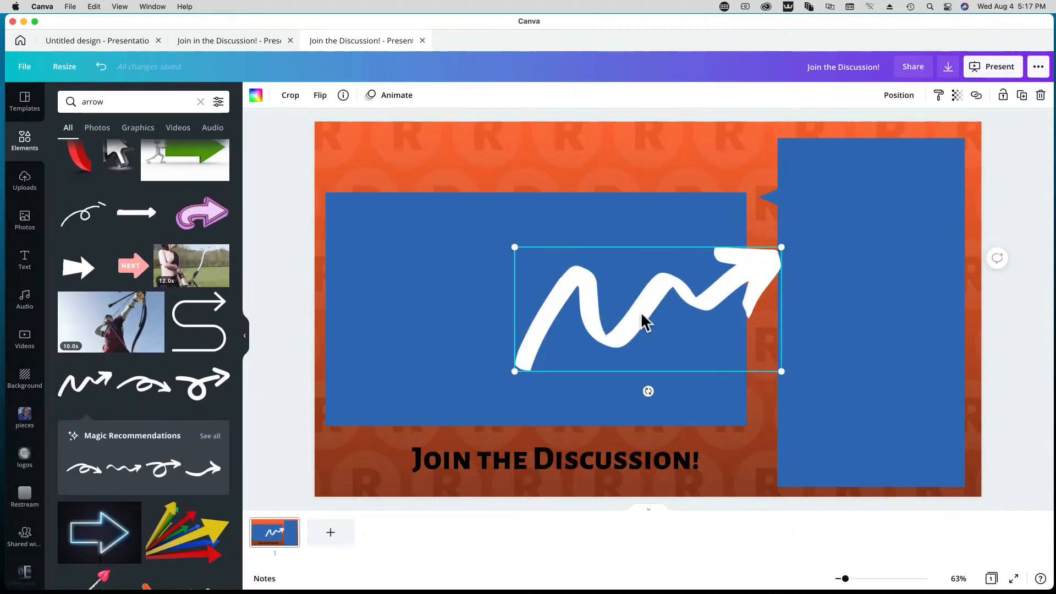
Step: Shrink the arrow to point from the heading's end into the tall blue chat shape, and nudge the heading down and to the left
drag(643, 321, 713, 441)
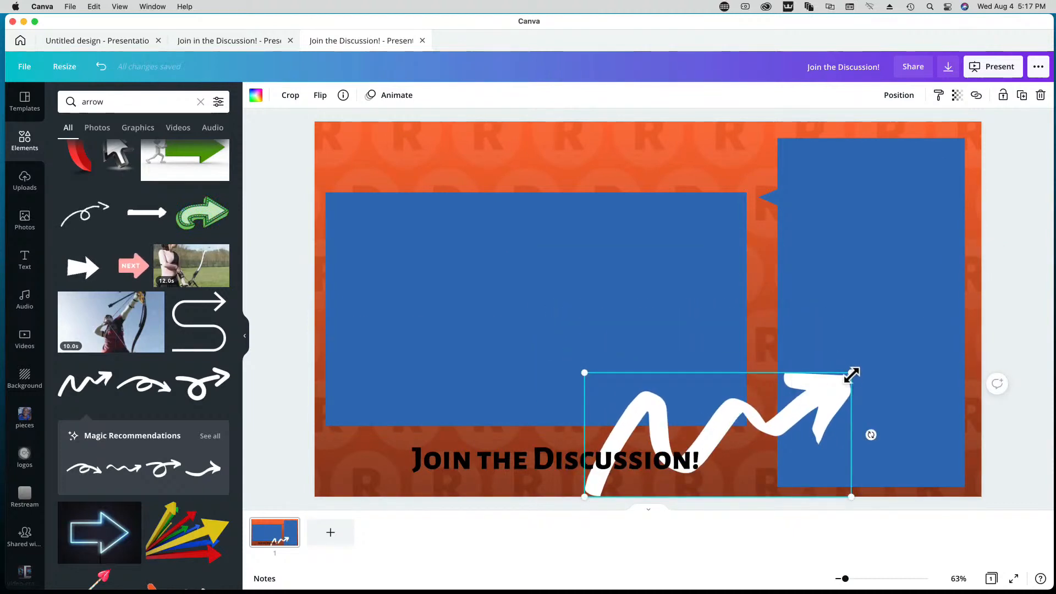
mouse_move(848, 370)
mouse_down()
mouse_move(705, 420)
mouse_move(802, 439)
mouse_up()
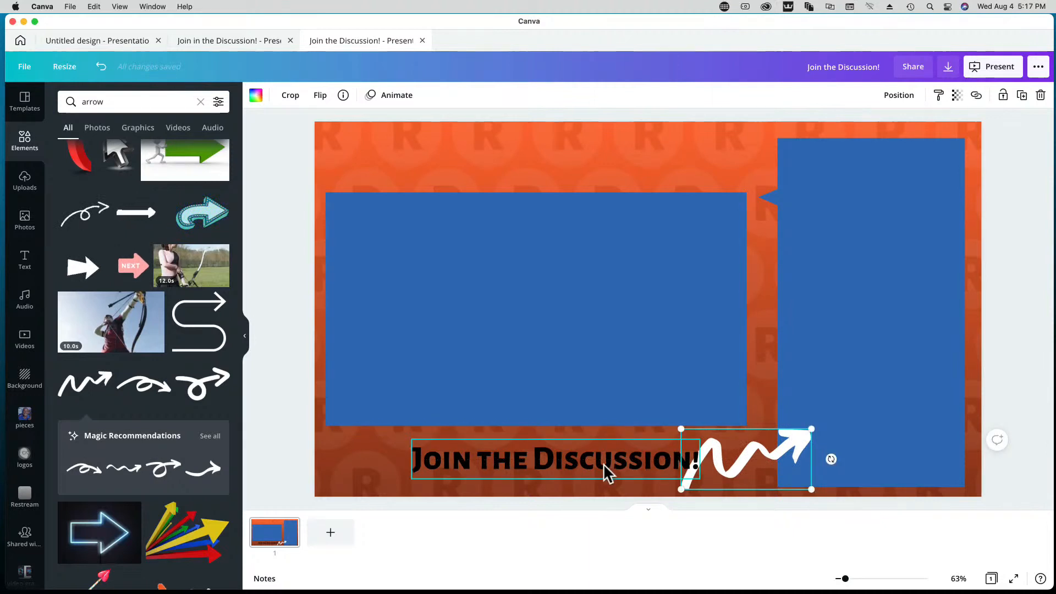
drag(608, 472, 584, 469)
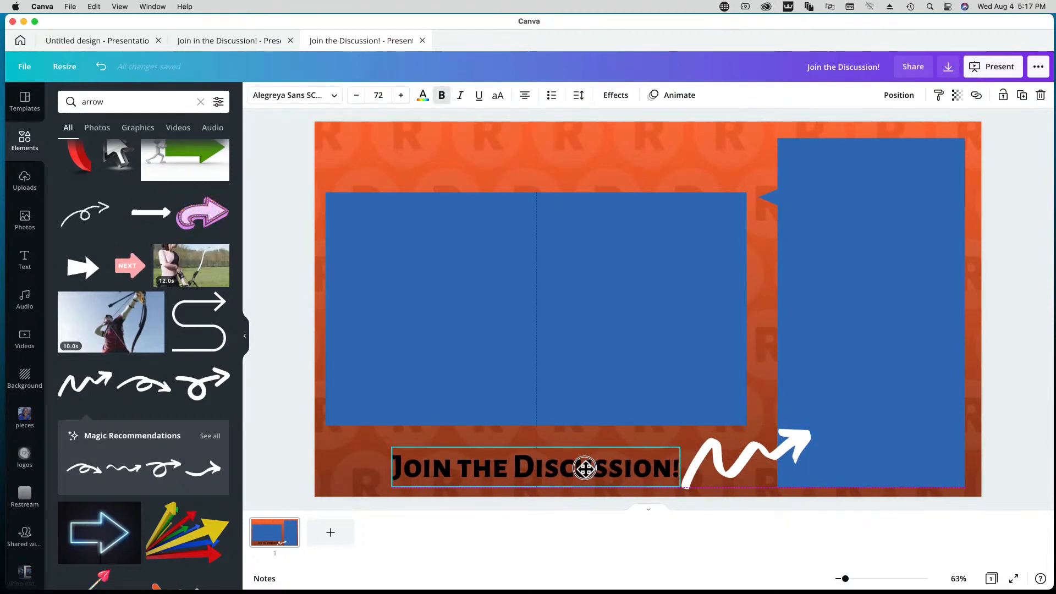
click(294, 334)
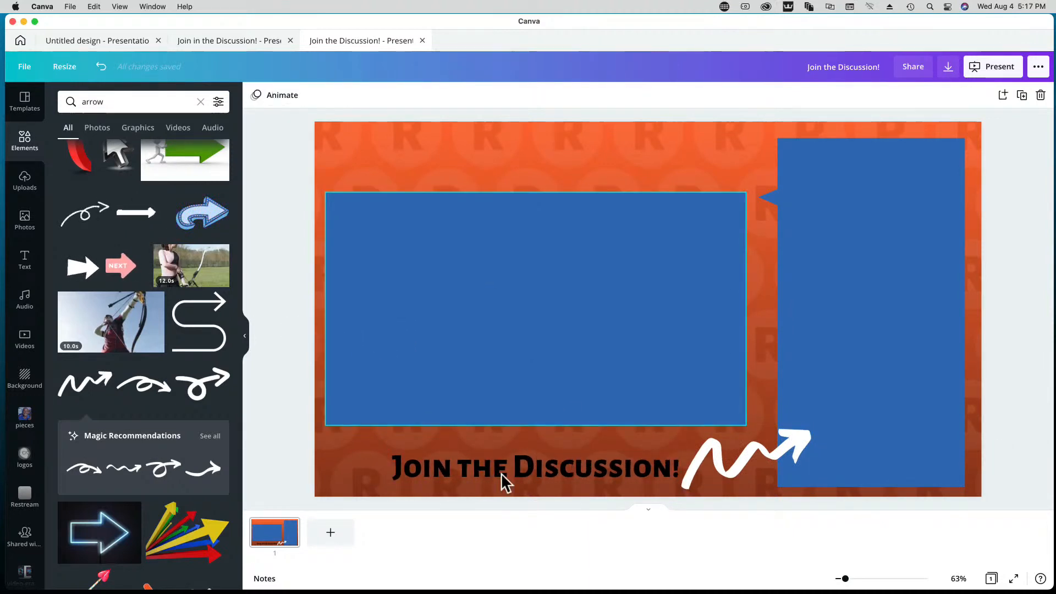
click(769, 459)
drag(769, 455, 757, 461)
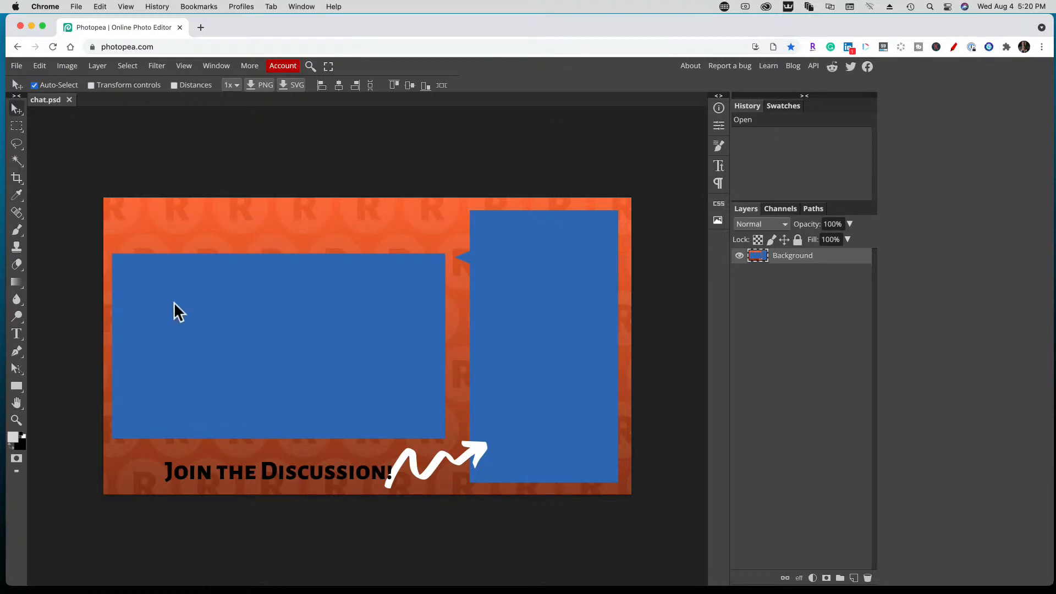
Step: In Photopea, select the wide blue rectangle and the tall blue chat shape with the Magic Wand and clear each to transparency
click(17, 163)
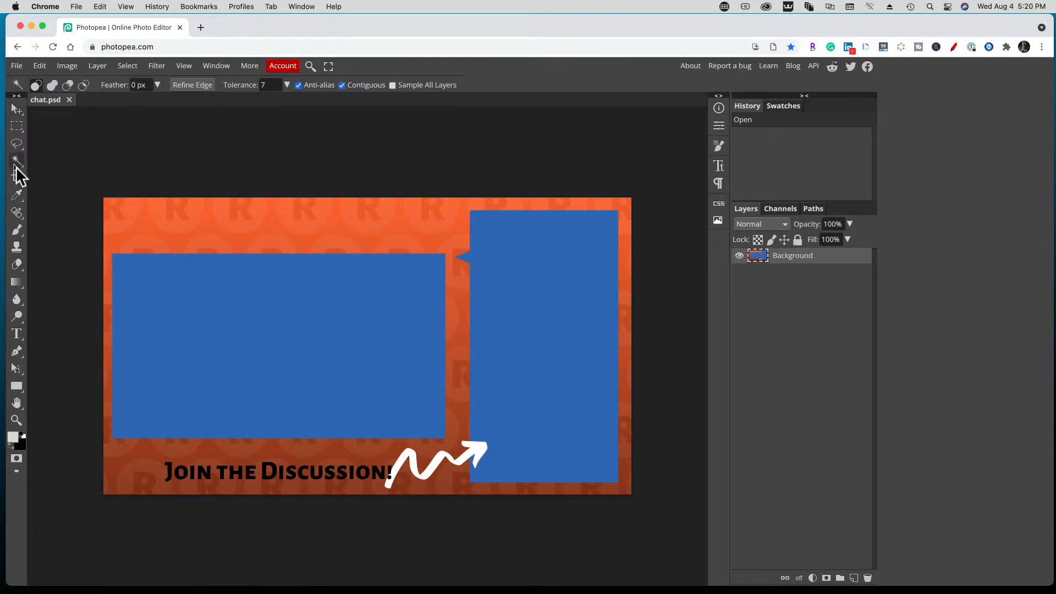
click(219, 318)
key(Delete)
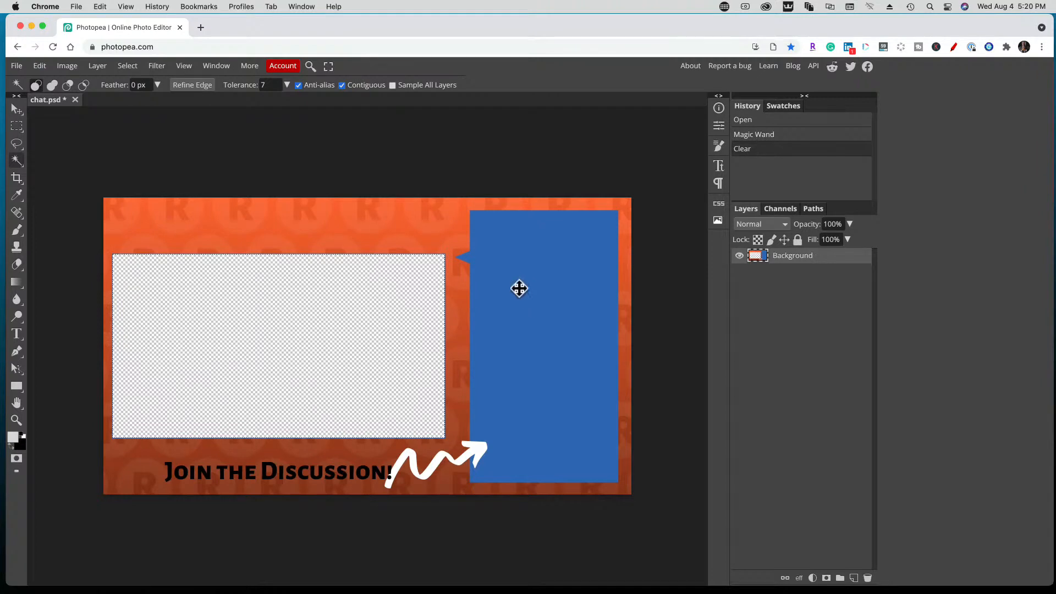
click(519, 288)
key(Delete)
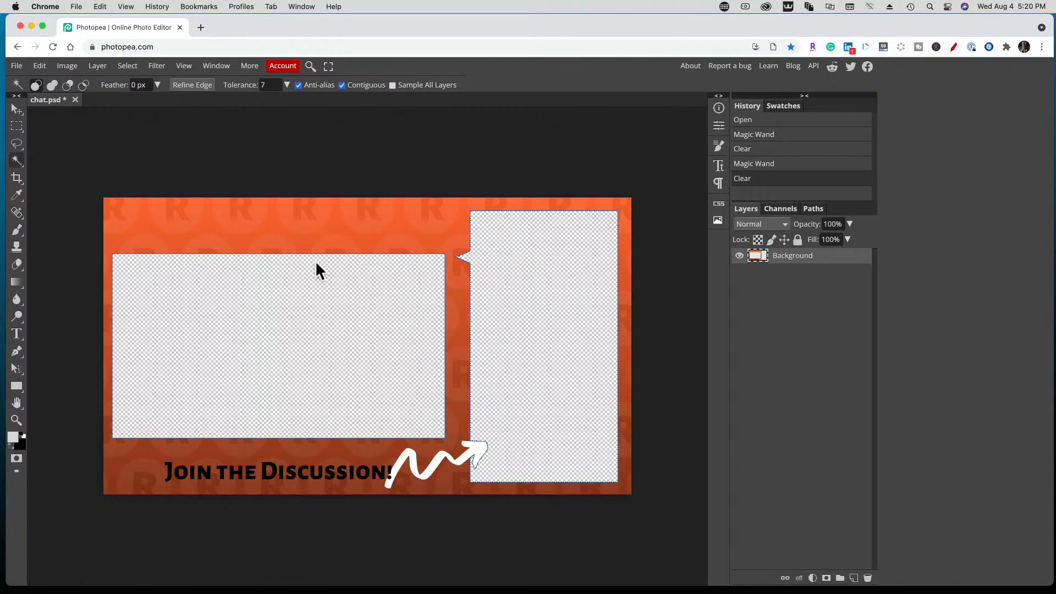
Step: Export the cut-out background as a PNG at 1920 × 1080 px and 100% quality
click(17, 66)
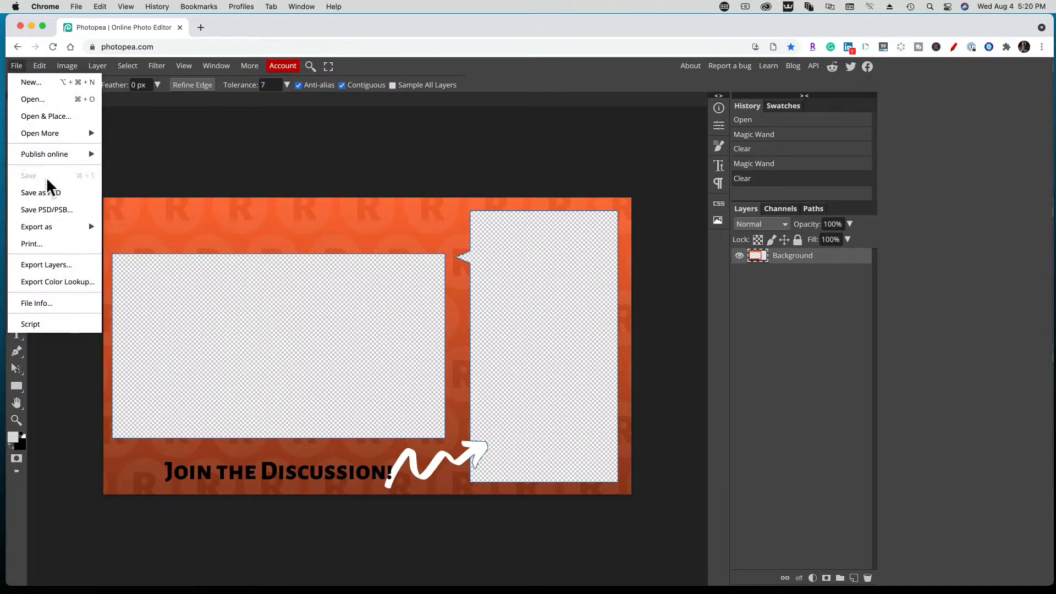
mouse_move(65, 226)
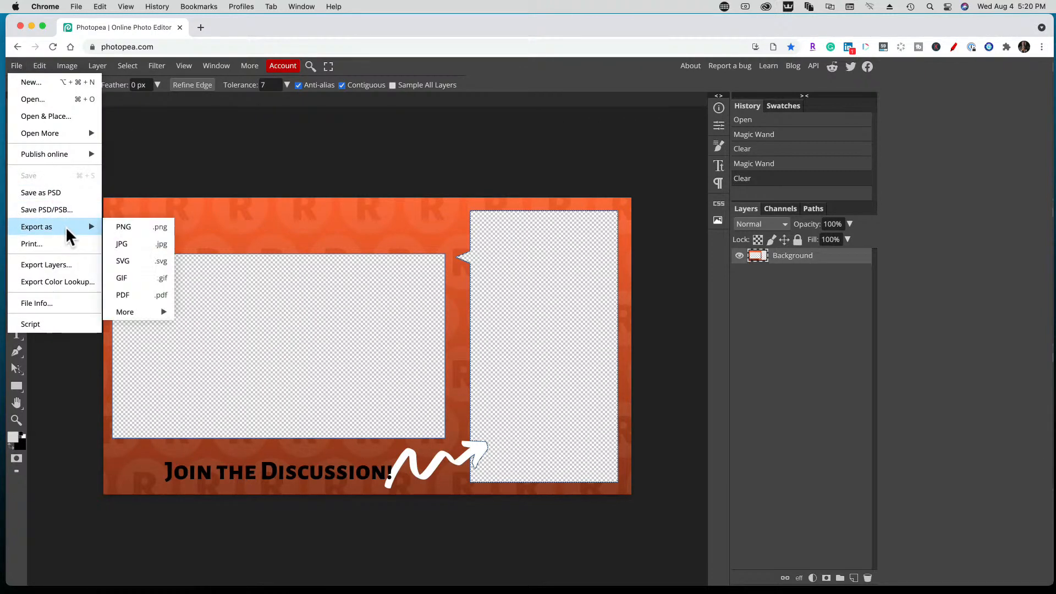
click(123, 227)
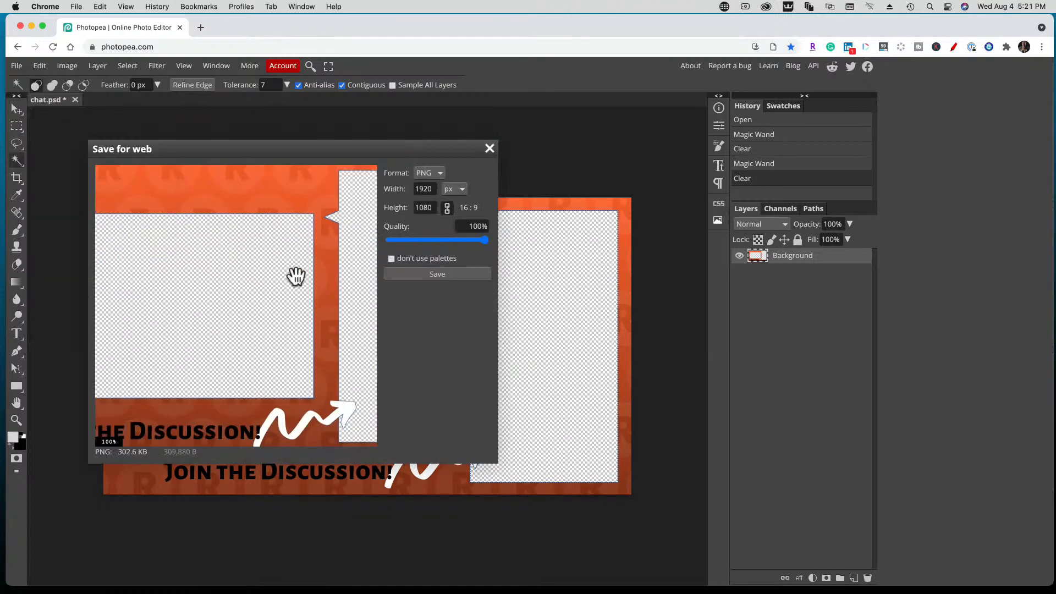
click(436, 275)
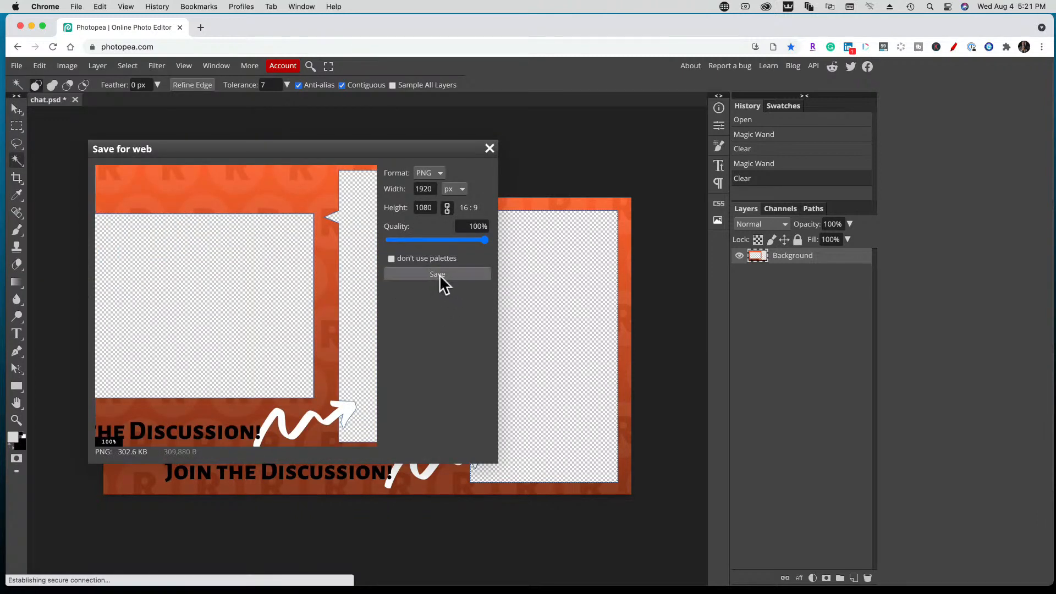